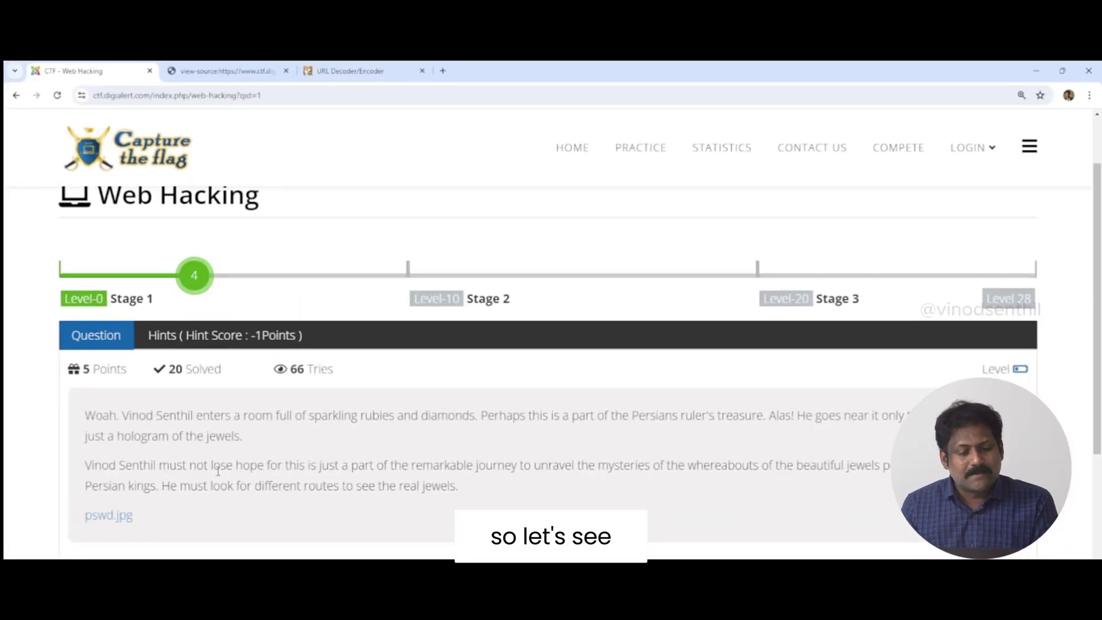
Highlight the question text, download the pswd.jpg attachment, and open it from the download bubble.
{"action": "left_click_drag", "start_coordinate": [86, 418], "coordinate": [506, 499]}
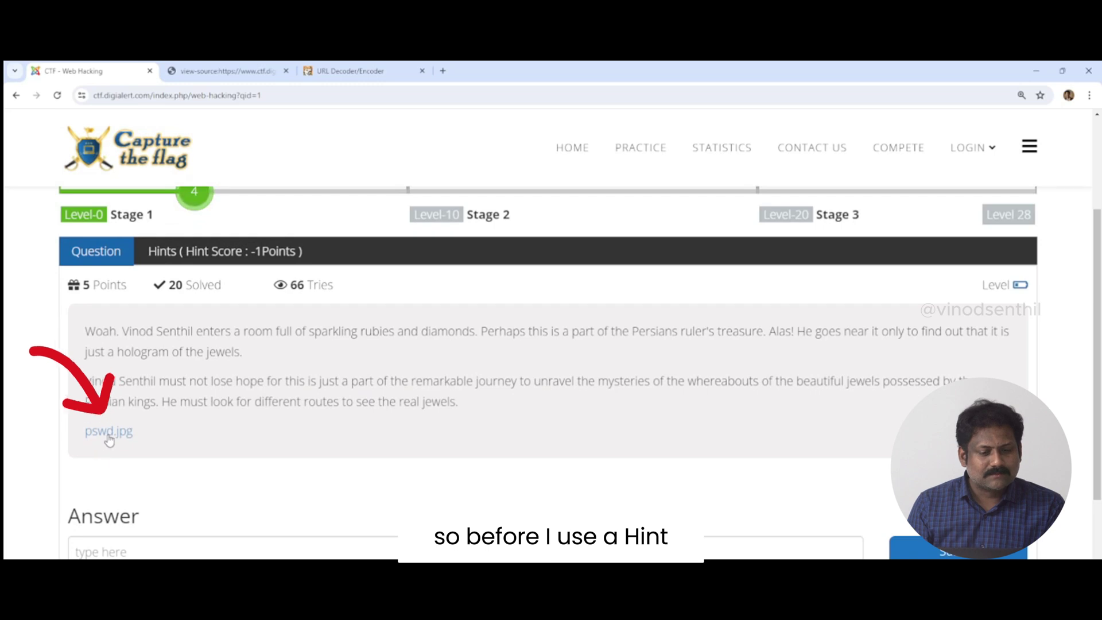
{"action": "left_click", "coordinate": [108, 434]}
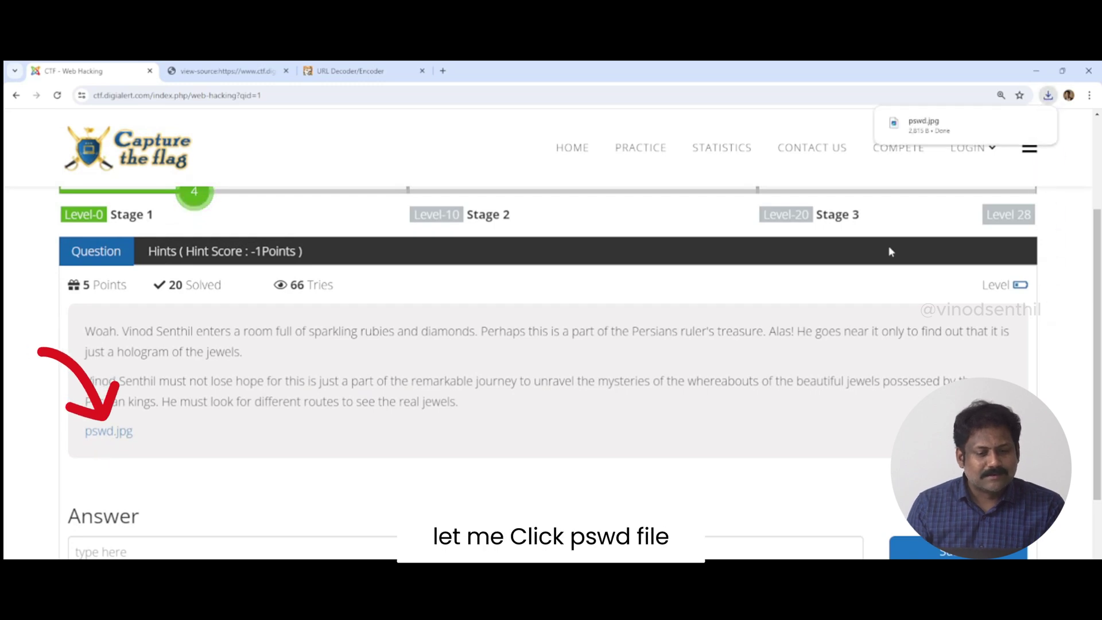
{"action": "left_click", "coordinate": [931, 127]}
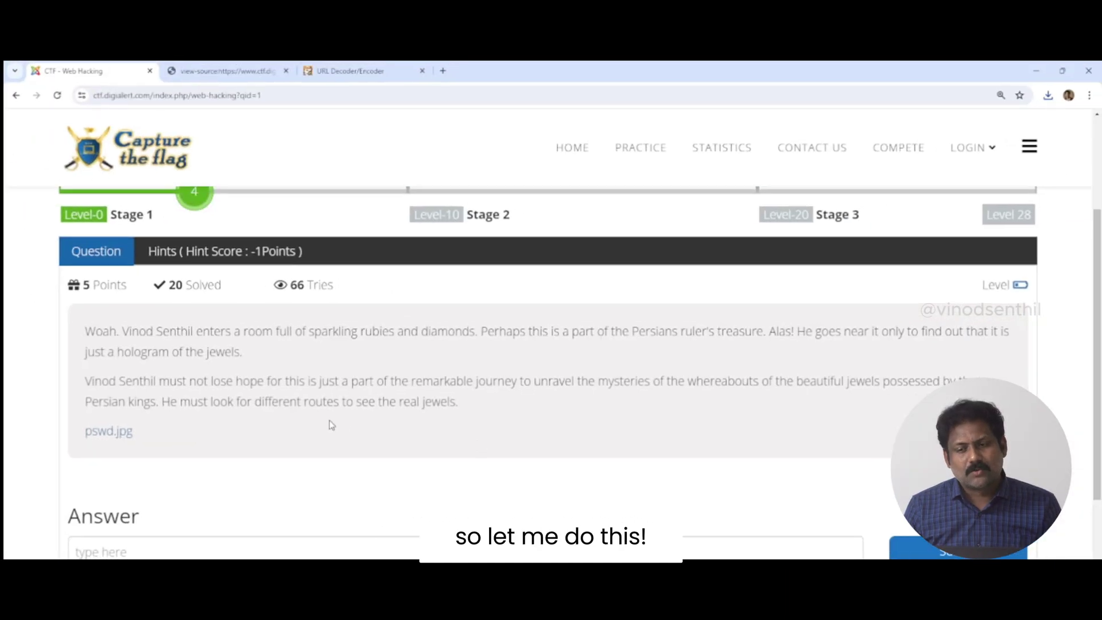
Reveal the 'Any file can be opened with text editor' hint, accepting the one-point penalty.
{"action": "left_click", "coordinate": [161, 251]}
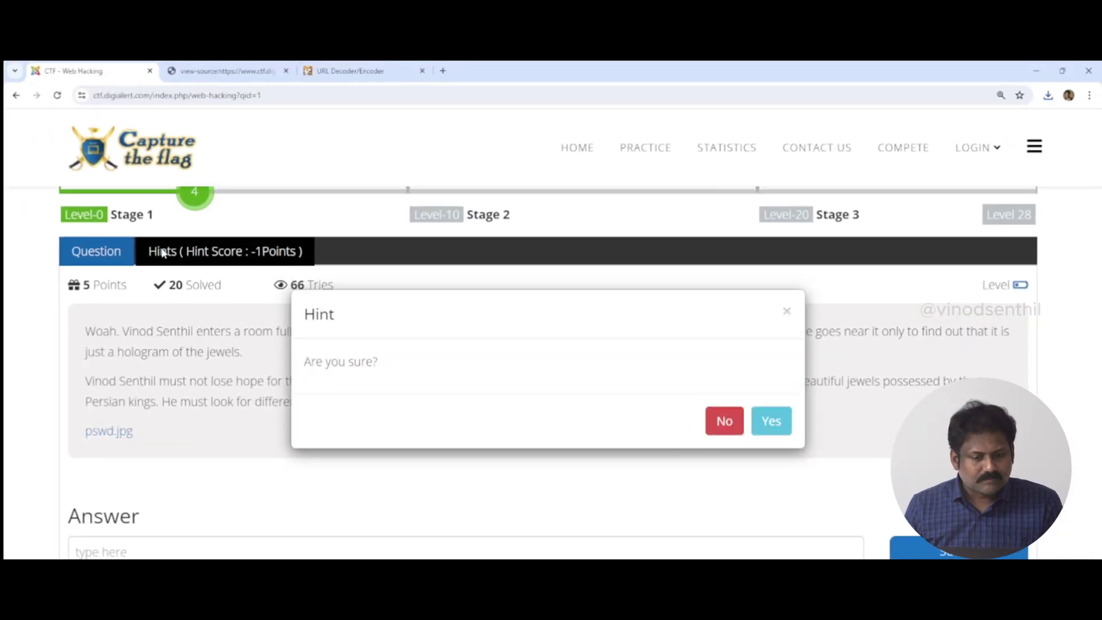
{"action": "left_click", "coordinate": [773, 428]}
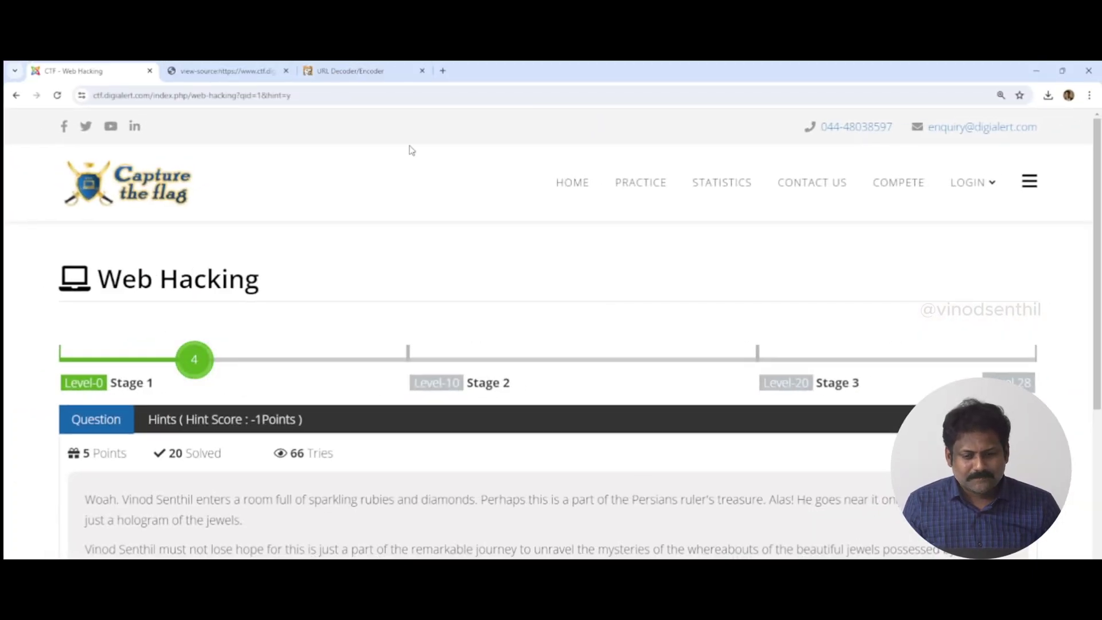
Close the URL decoder and page-source tabs, then launch a blank Notepad window and reposition it.
{"action": "left_click", "coordinate": [422, 71]}
{"action": "left_click", "coordinate": [286, 70]}
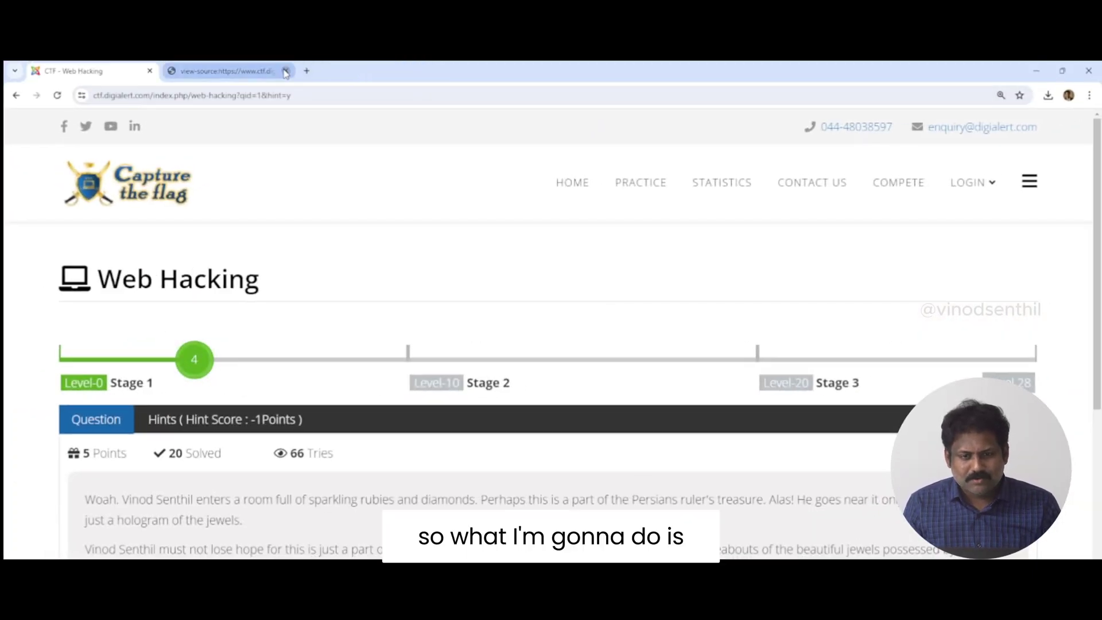
{"action": "key", "text": "super"}
{"action": "type", "text": "notepad"}
{"action": "key", "text": "Return"}
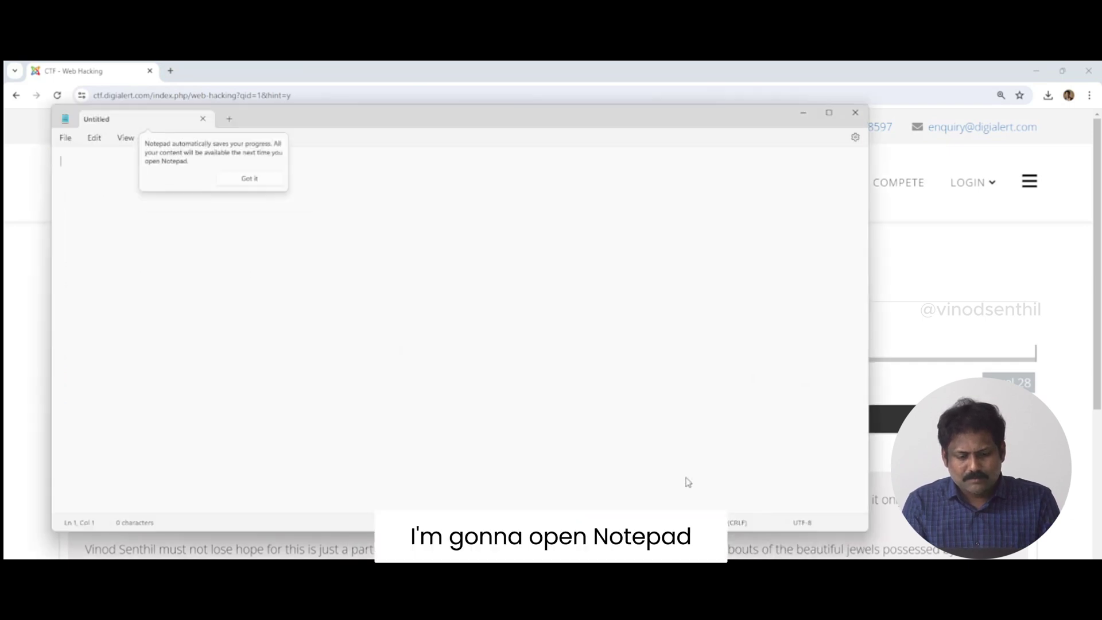
{"action": "left_click", "coordinate": [273, 189]}
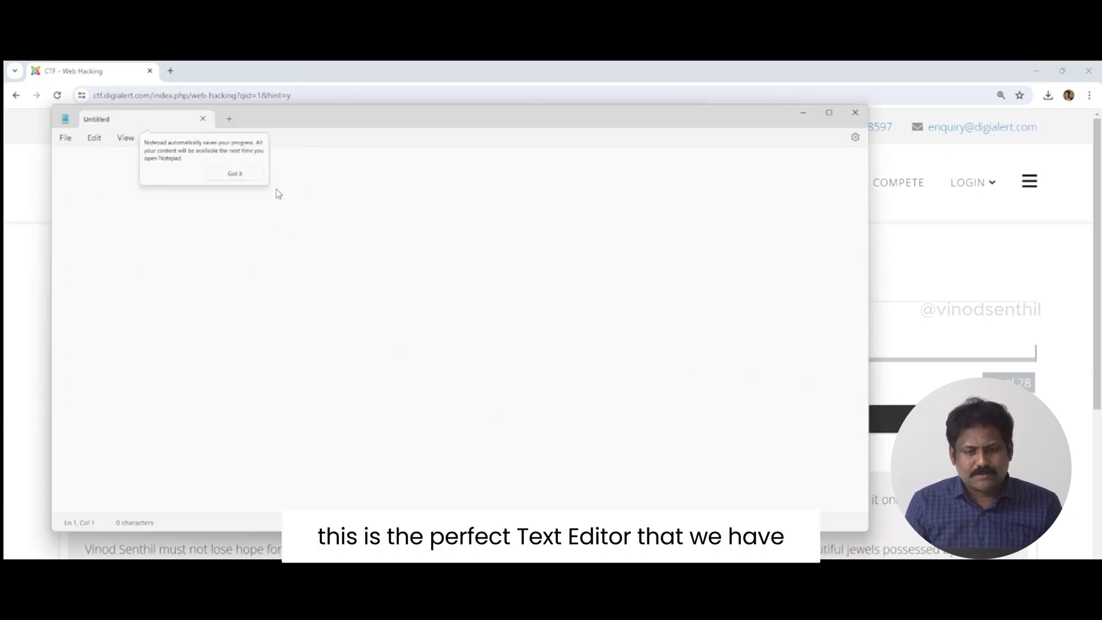
{"action": "left_click_drag", "start_coordinate": [404, 123], "coordinate": [473, 202]}
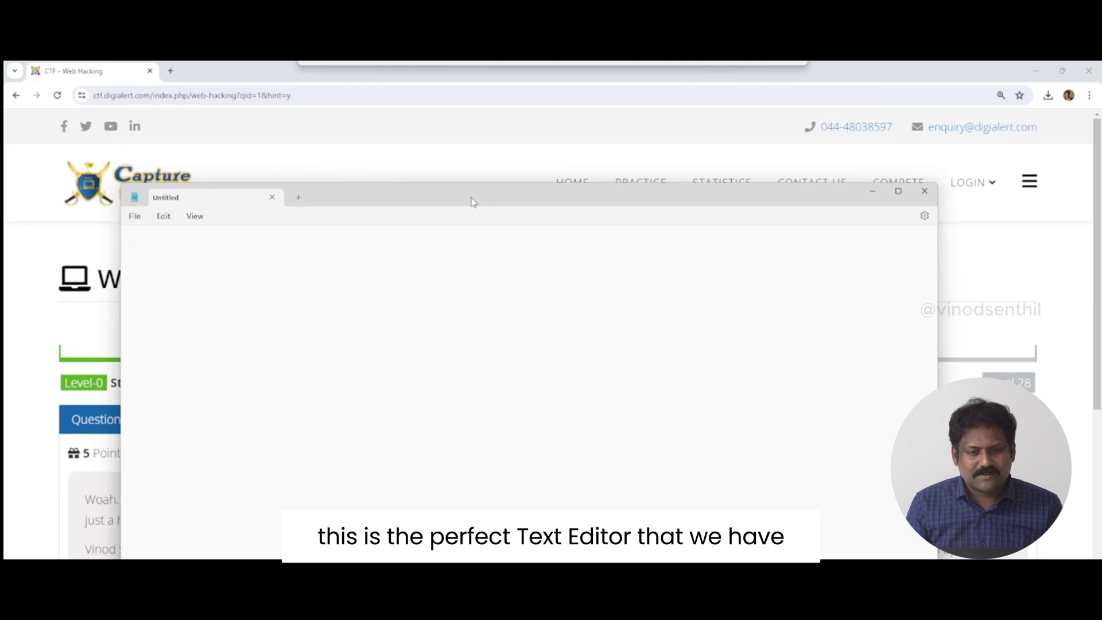
Drag pswd.jpg out of Chrome's recent downloads and carry it over to the Notepad window.
{"action": "left_click", "coordinate": [1049, 96]}
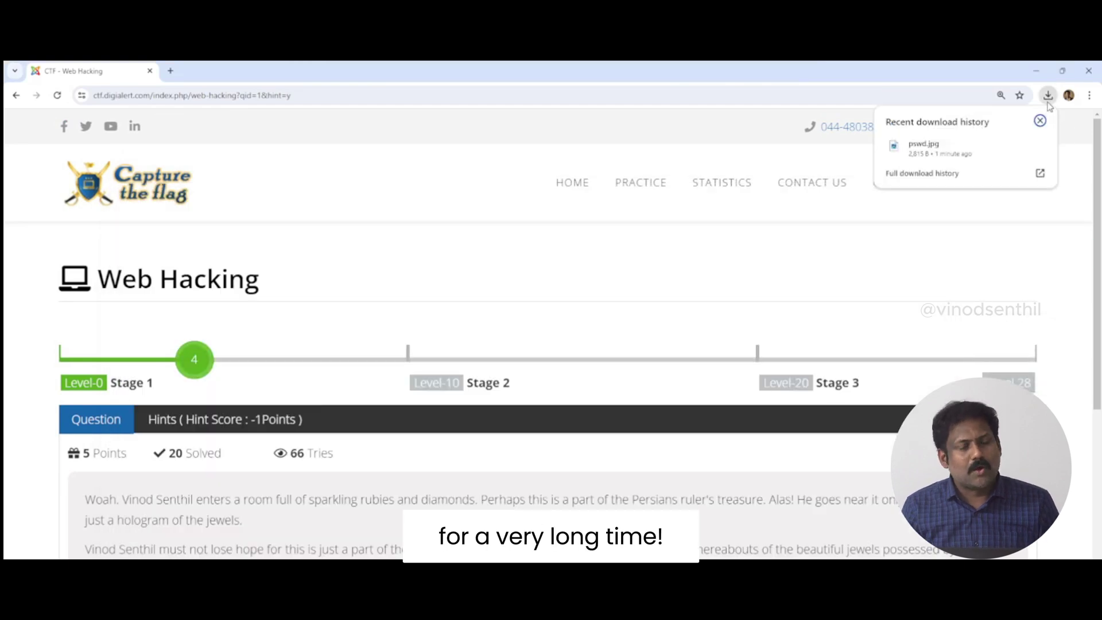
{"action": "left_click_drag", "start_coordinate": [967, 143], "coordinate": [691, 431]}
{"action": "scroll", "coordinate": [690, 431], "scroll_direction": "down", "scroll_amount": 5}
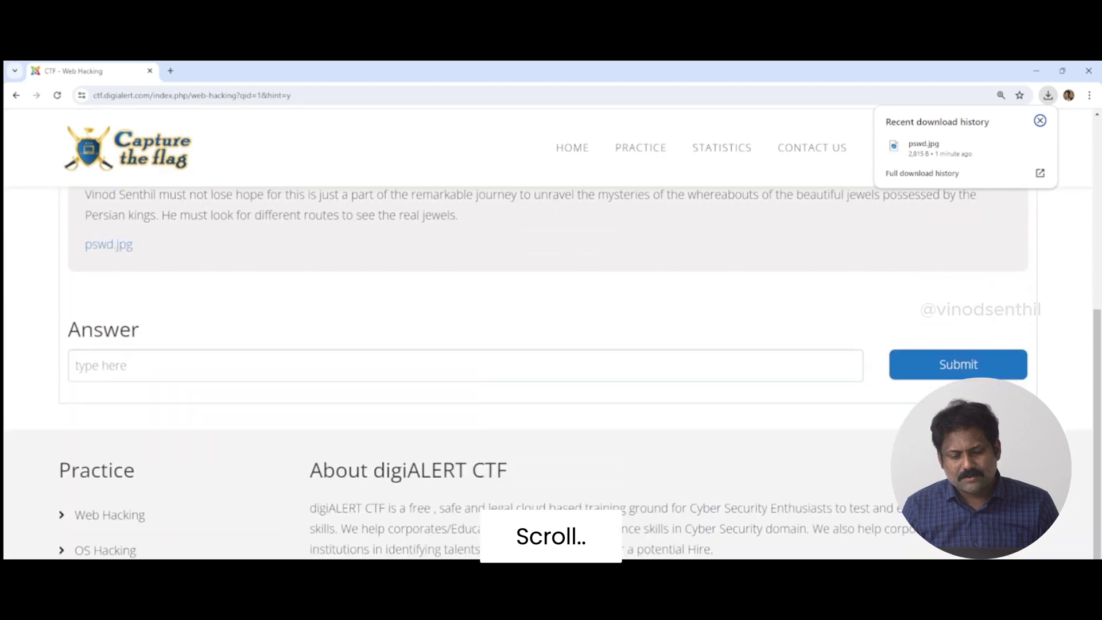
{"action": "scroll", "coordinate": [551, 333], "scroll_direction": "down", "scroll_amount": 2}
{"action": "left_click_drag", "start_coordinate": [729, 396], "coordinate": [732, 402]}
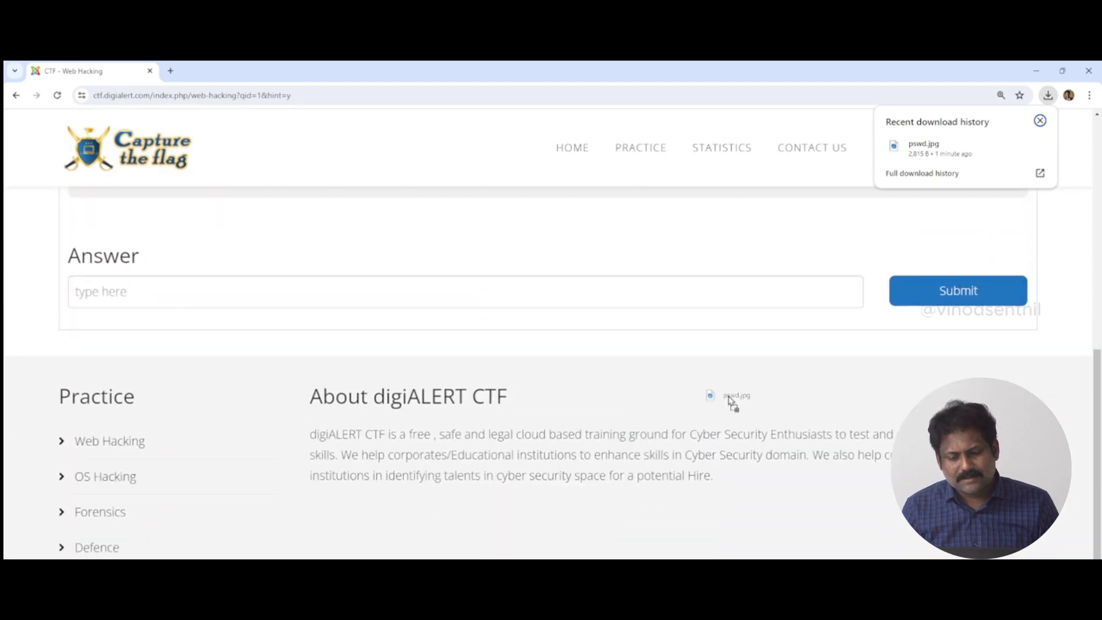
{"action": "key", "text": "alt+Tab"}
{"action": "left_click_drag", "start_coordinate": [730, 400], "coordinate": [695, 383]}
{"action": "key", "text": "alt+Tab"}
{"action": "key", "text": "alt+Tab"}
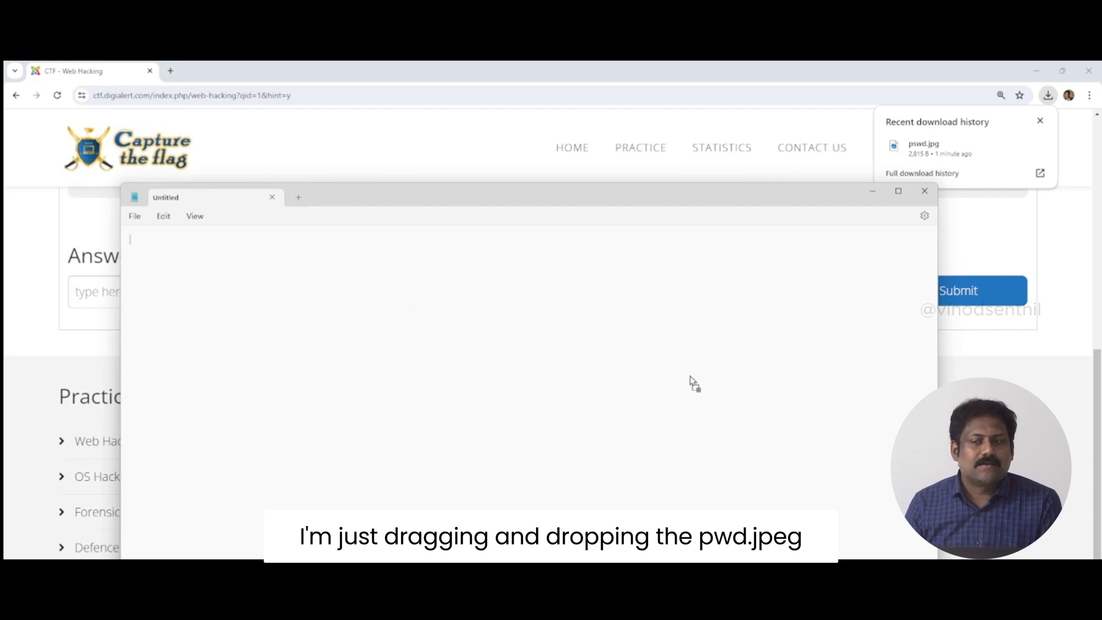
Drop pswd.jpg into Notepad, maximize the window and zoom the text in twice.
{"action": "left_click_drag", "start_coordinate": [695, 383], "coordinate": [692, 381]}
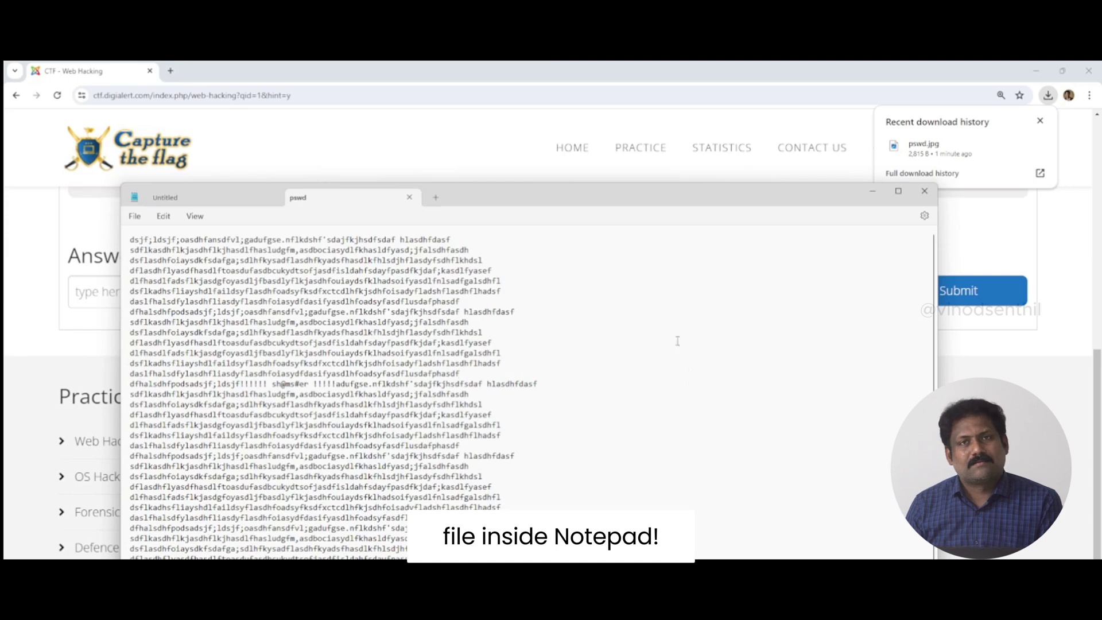
{"action": "double_click", "coordinate": [628, 198]}
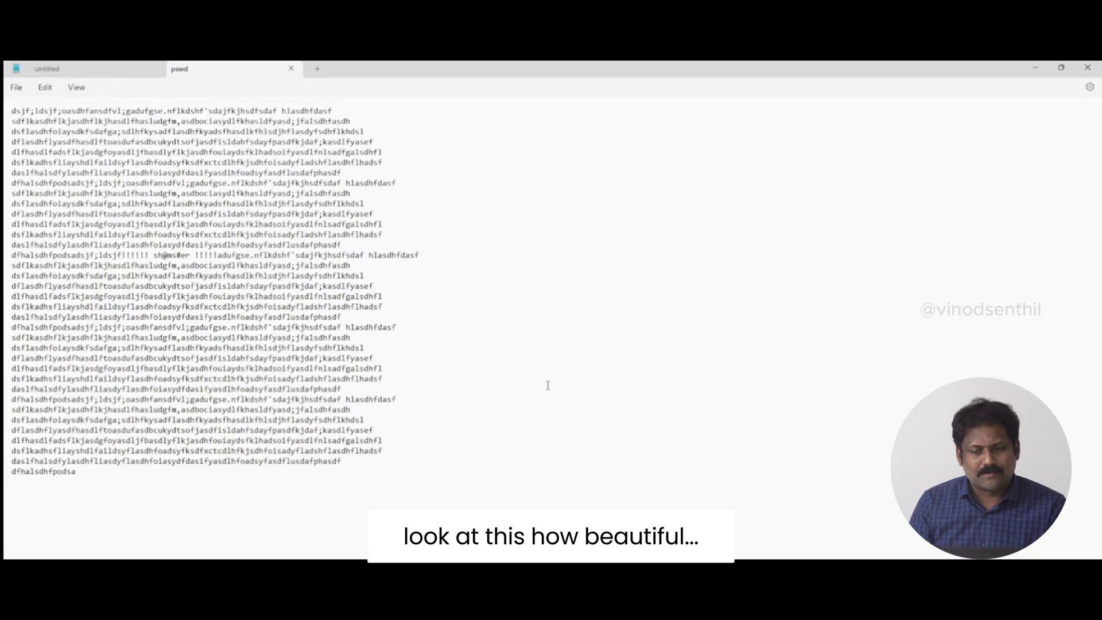
{"action": "left_click", "coordinate": [548, 385]}
{"action": "key", "text": "ctrl+plus"}
{"action": "key", "text": "ctrl+plus"}
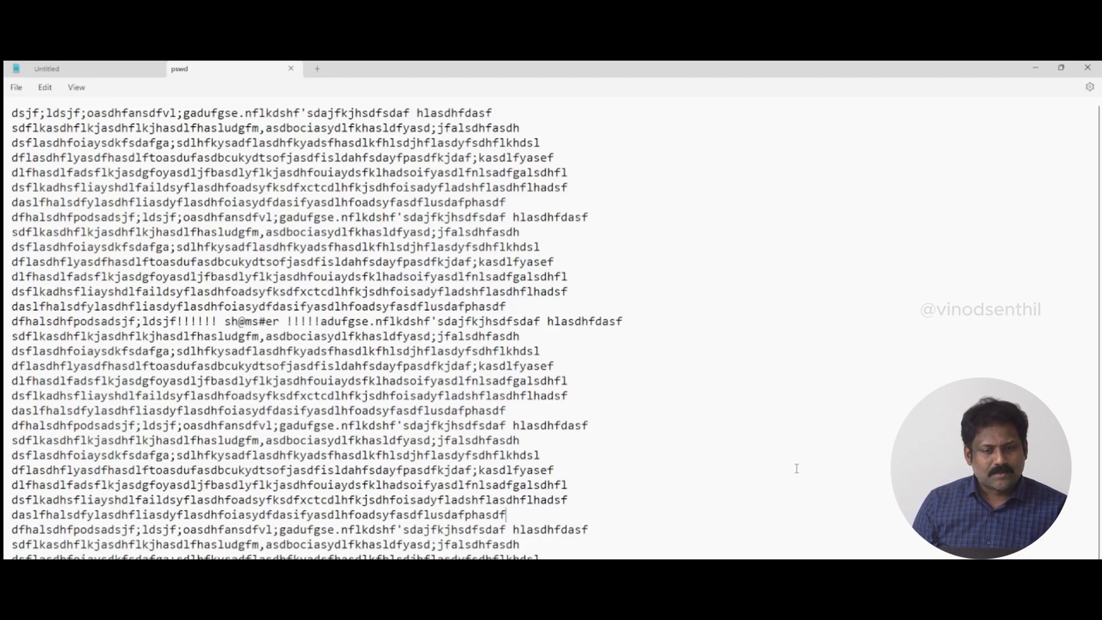
{"action": "scroll", "coordinate": [827, 467], "scroll_direction": "down", "scroll_amount": 1}
{"action": "key", "text": "ctrl+plus"}
{"action": "key", "text": "ctrl+plus"}
{"action": "key", "text": "ctrl+plus"}
{"action": "key", "text": "ctrl+plus"}
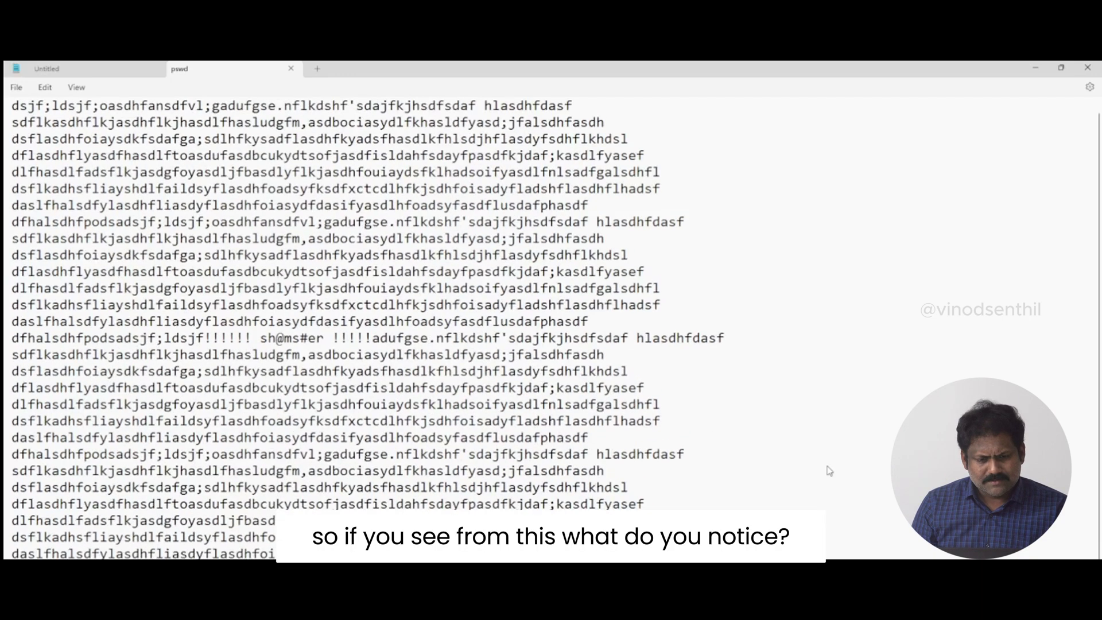
{"action": "scroll", "coordinate": [816, 479], "scroll_direction": "up", "scroll_amount": 1}
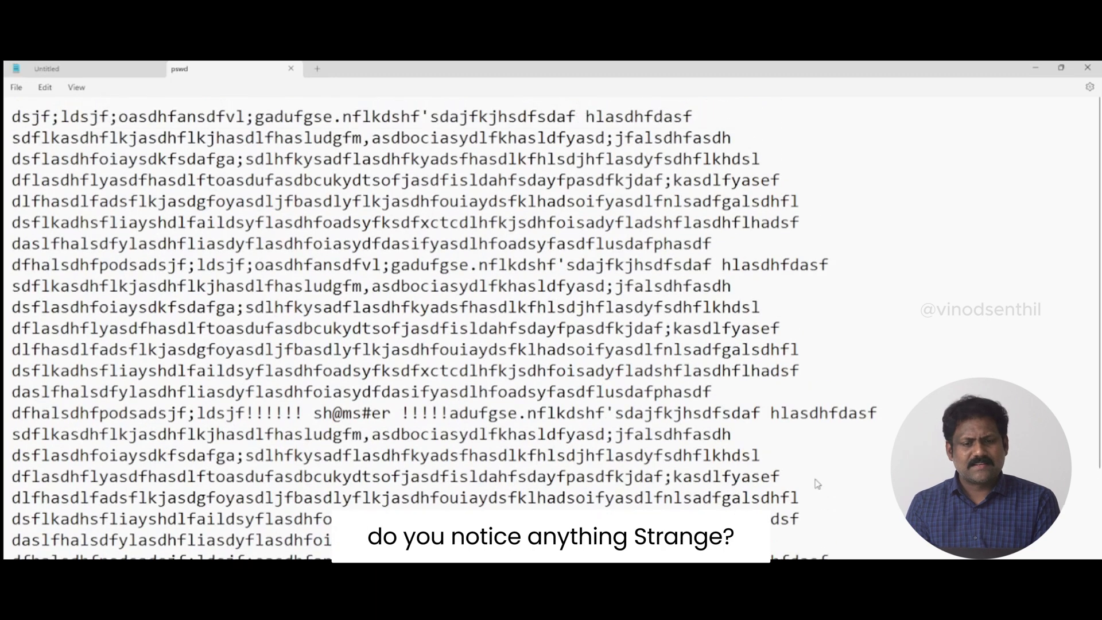
{"action": "scroll", "coordinate": [551, 327], "scroll_direction": "down", "scroll_amount": 4}
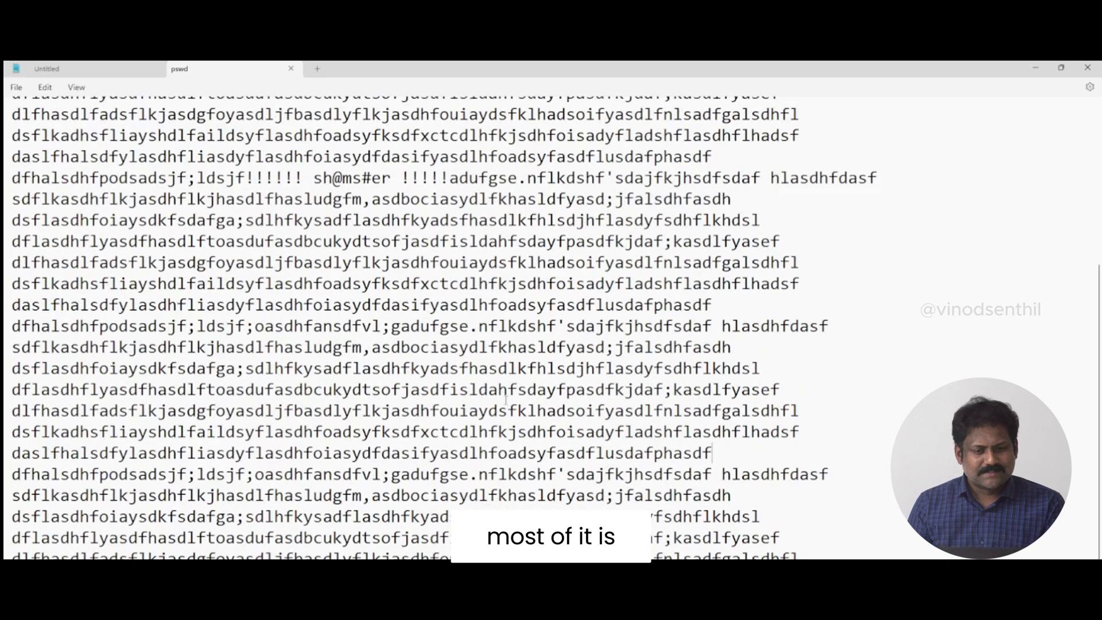
{"action": "scroll", "coordinate": [289, 405], "scroll_direction": "up", "scroll_amount": 2}
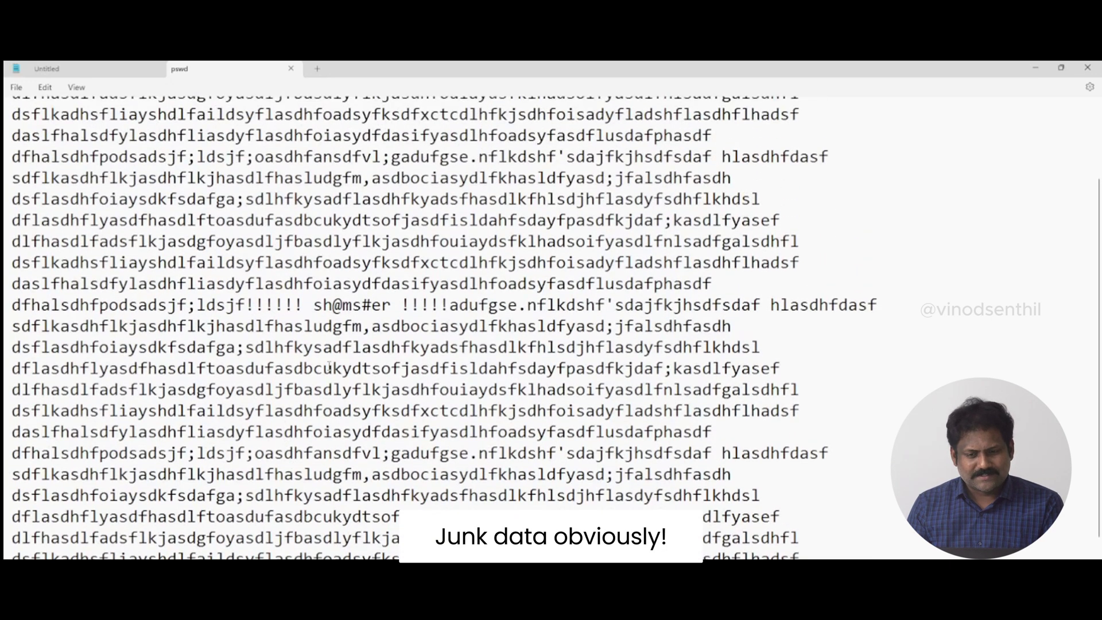
Highlight the hidden password between the exclamation marks, then minimize Notepad.
{"action": "left_click_drag", "start_coordinate": [315, 305], "coordinate": [393, 311]}
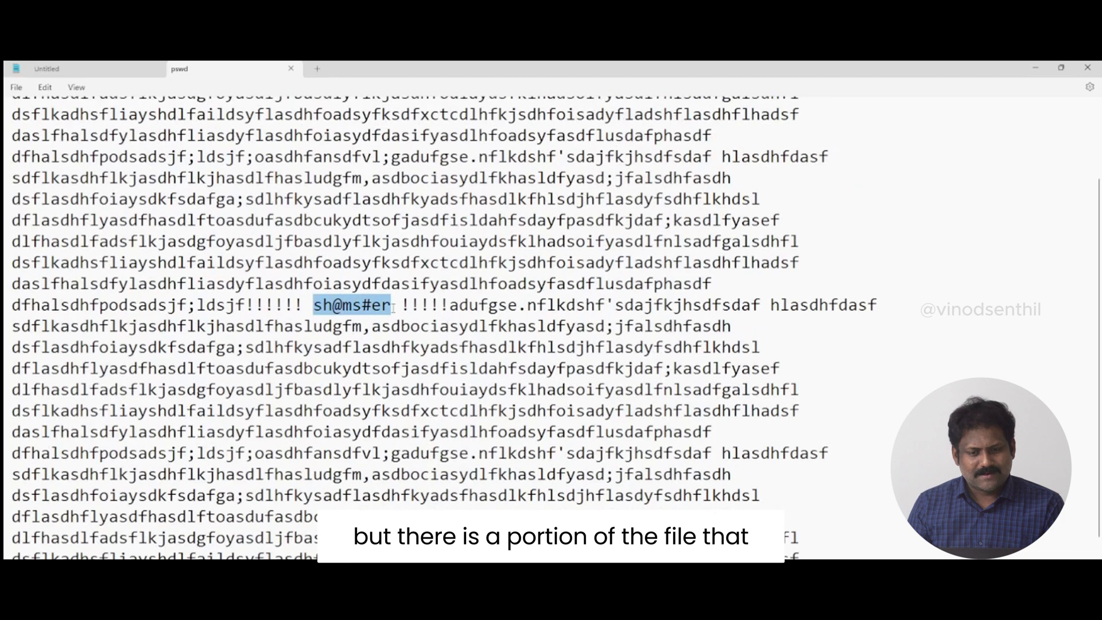
{"action": "scroll", "coordinate": [394, 310], "scroll_direction": "up", "scroll_amount": 2}
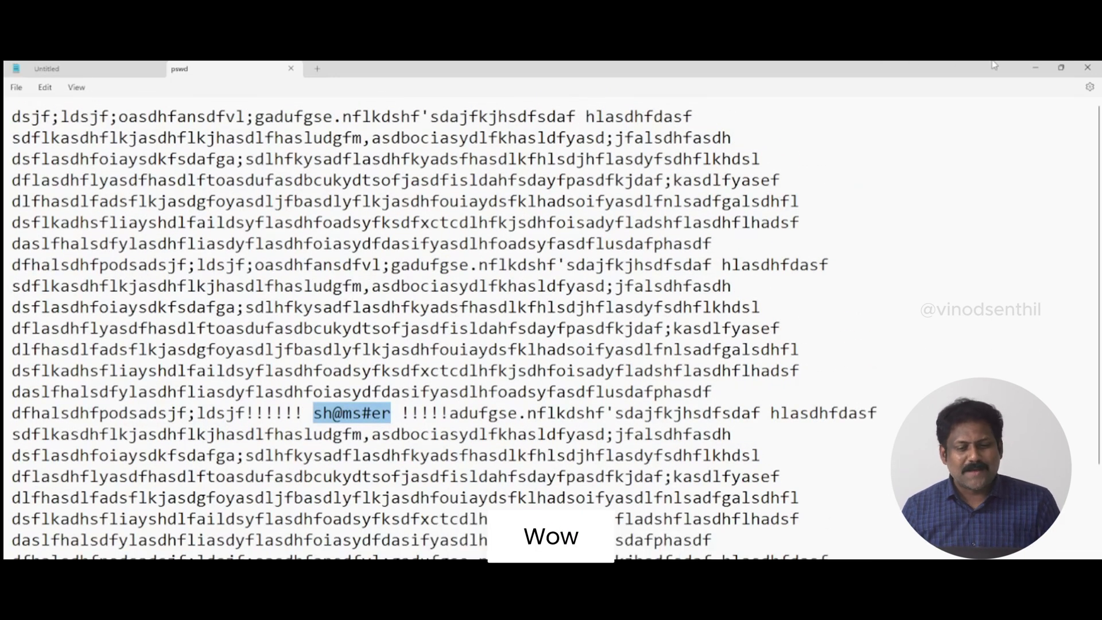
{"action": "left_click", "coordinate": [1035, 68]}
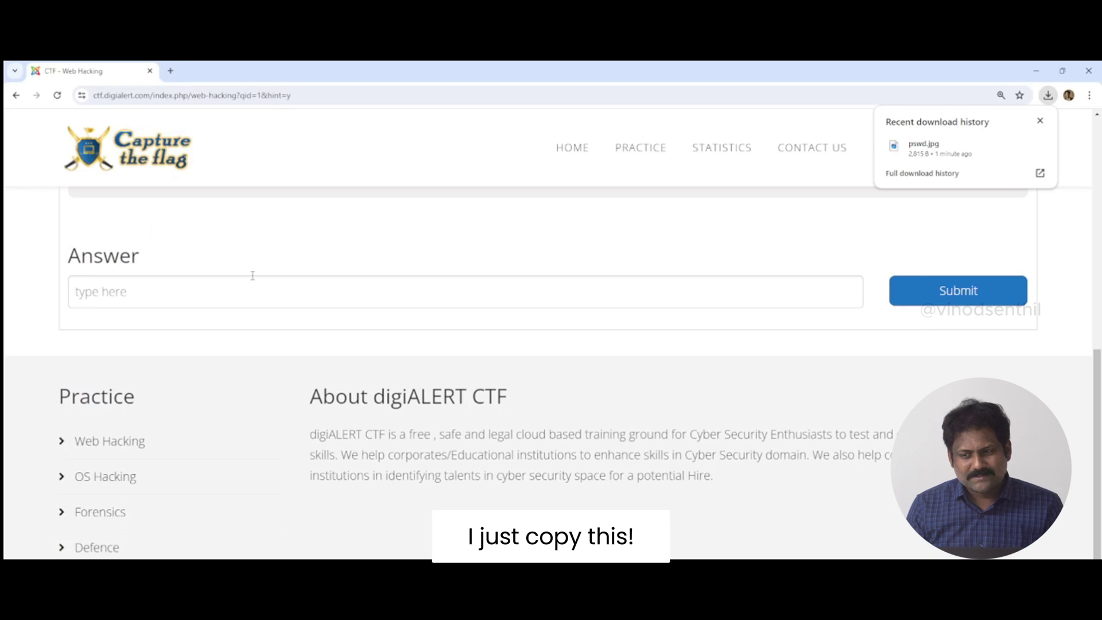
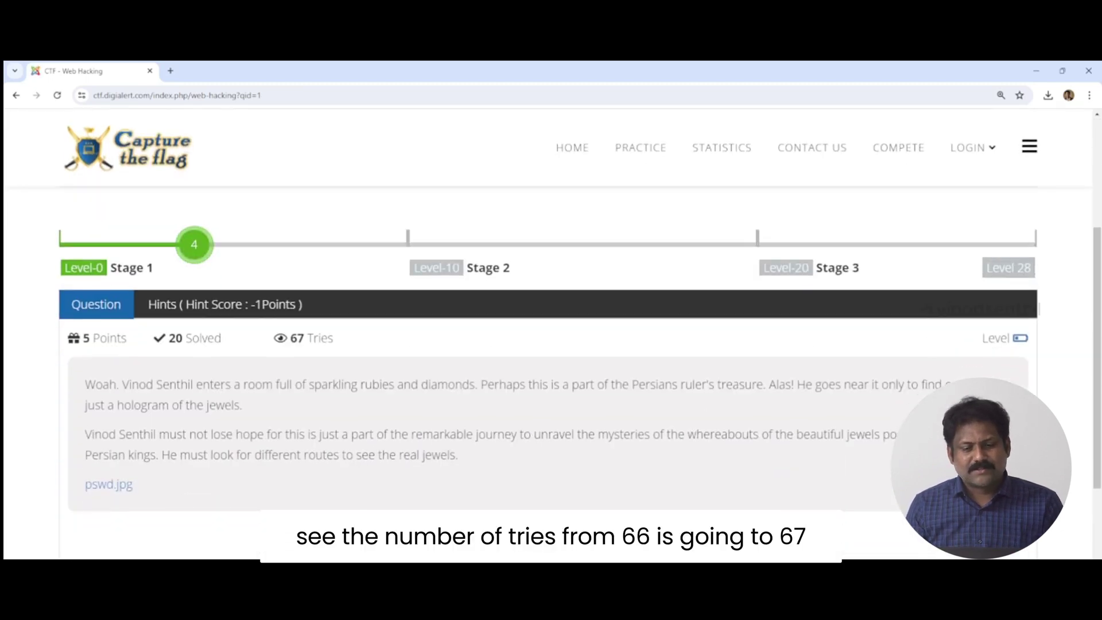
Submit the recovered password in the Answer field to clear the Web Hacking level.
{"action": "scroll", "coordinate": [552, 368], "scroll_direction": "down", "scroll_amount": 2}
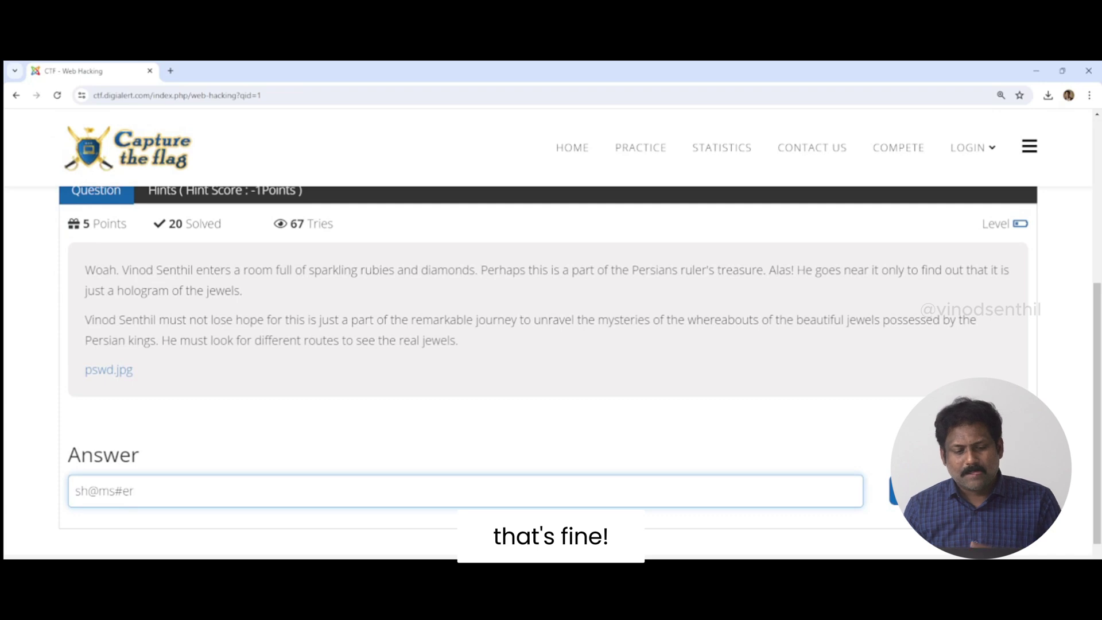
{"action": "key", "text": "Return"}
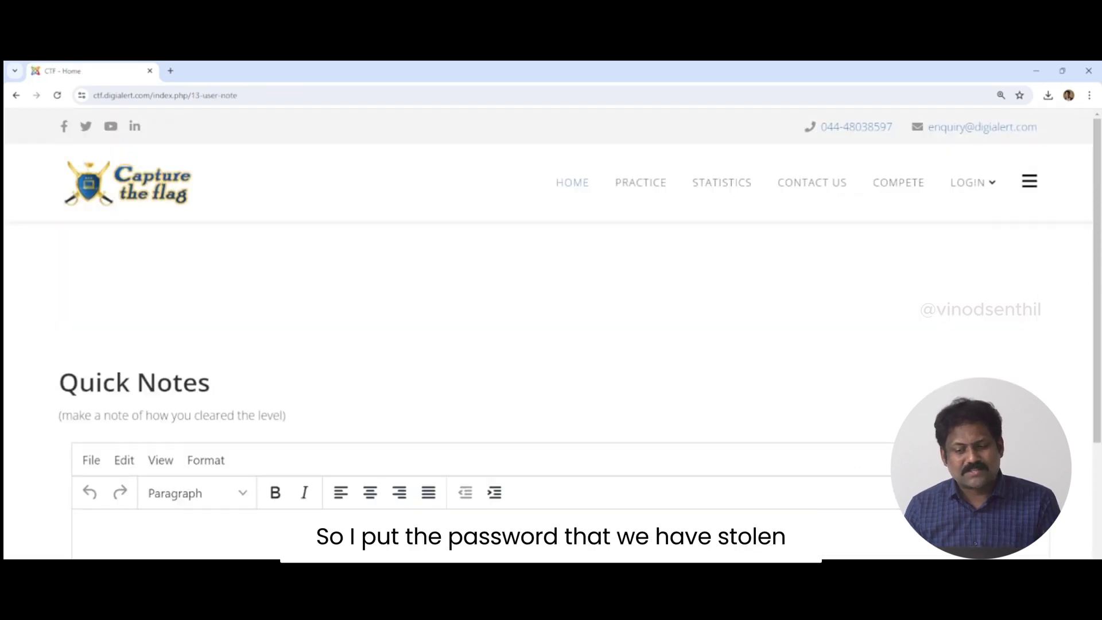